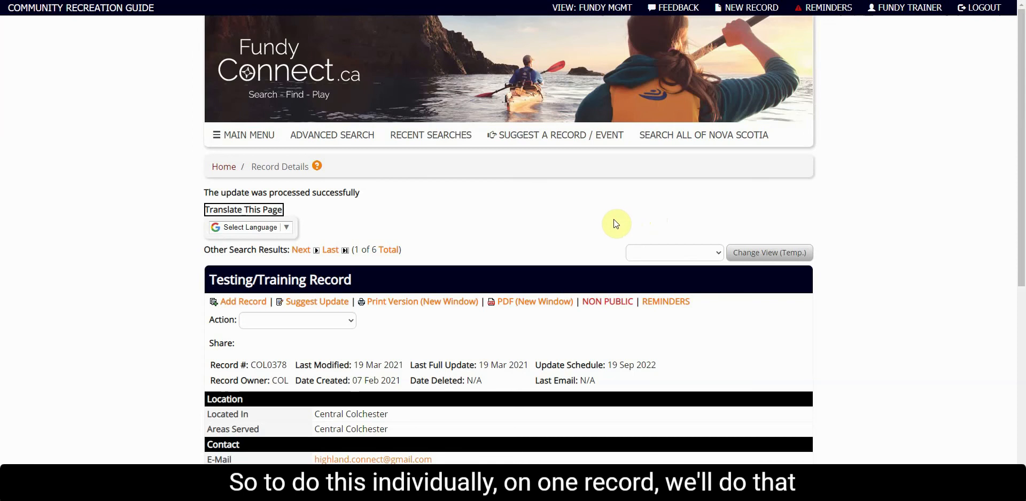
Start an email update request for the Testing/Training Record from its available record actions
scroll(463, 202, down, 2)
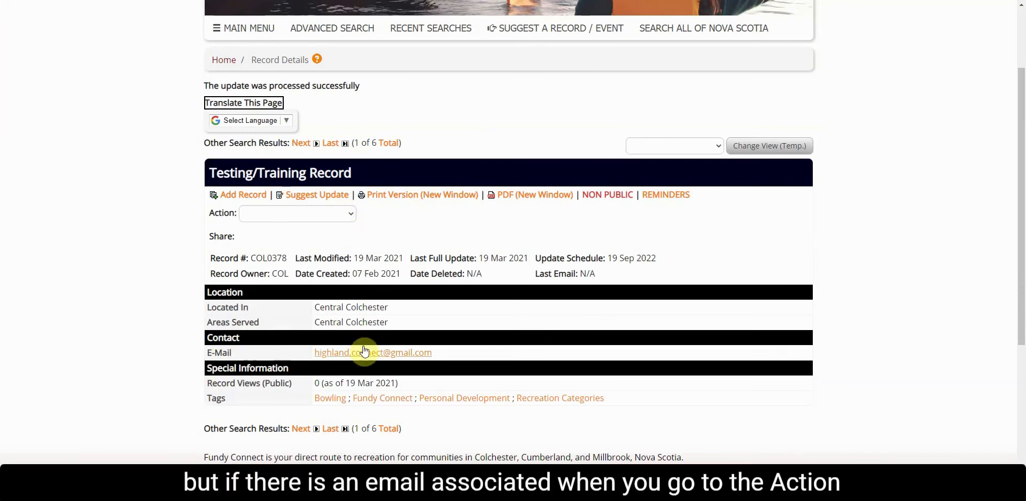
click(350, 214)
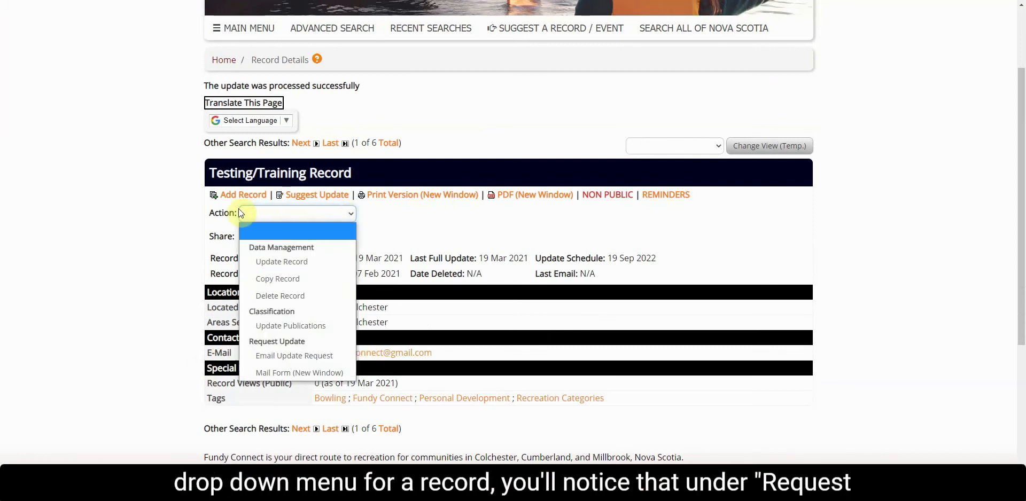
click(299, 357)
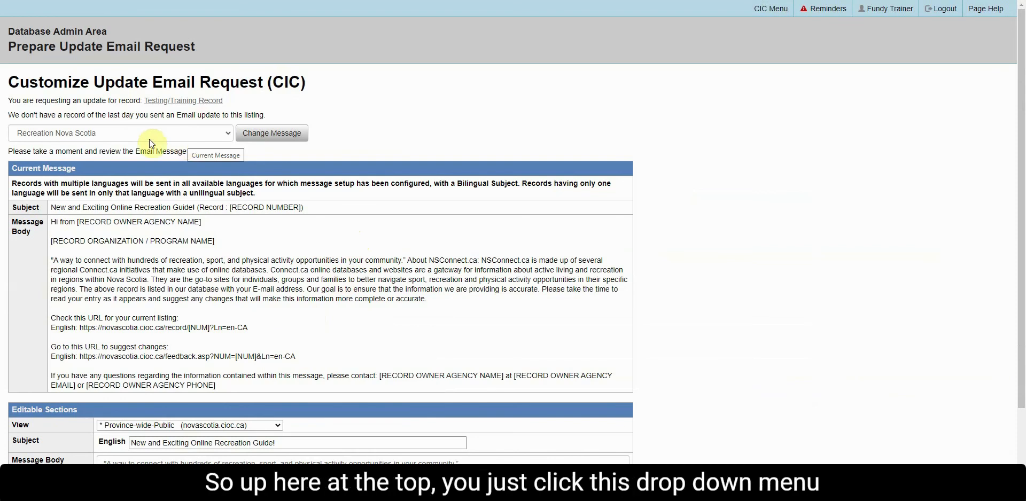
Change the request's standard message to Fundy Connect Update Request
click(217, 136)
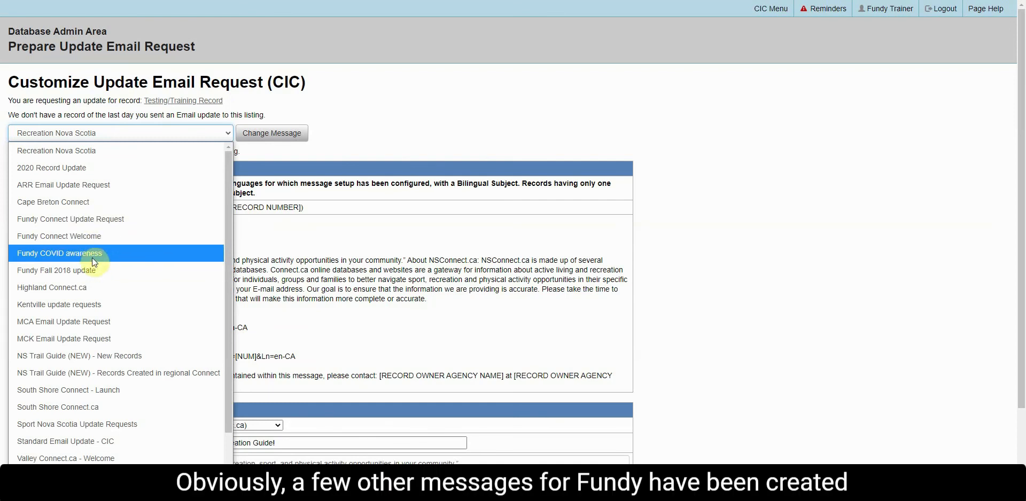
click(87, 224)
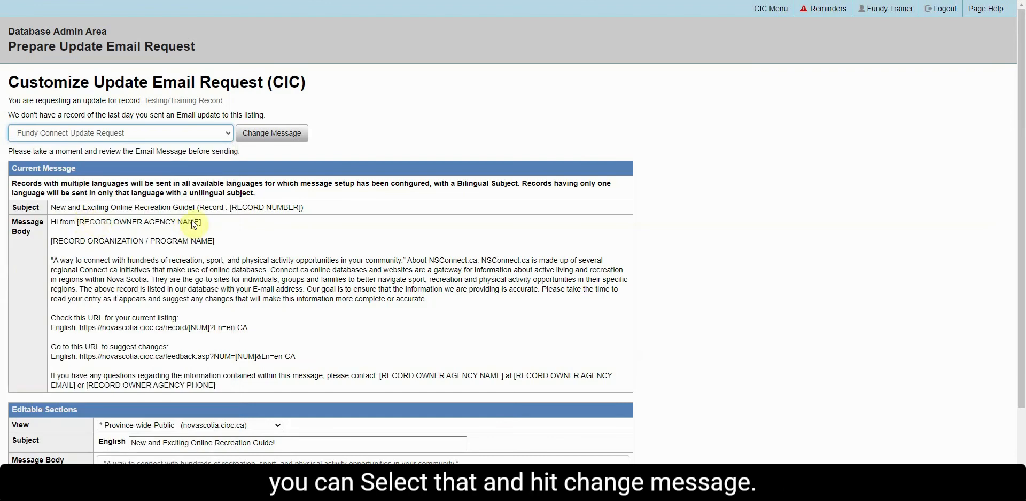
click(282, 137)
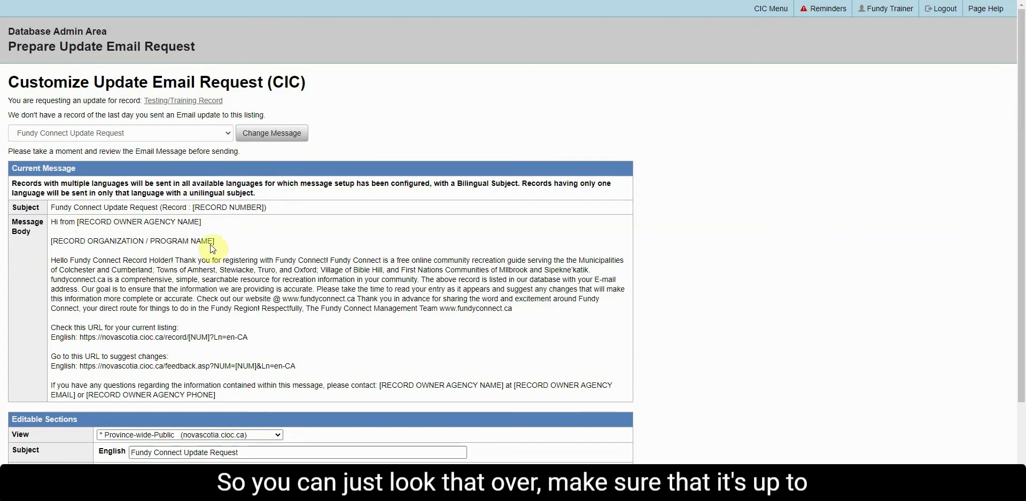
Set the email request's view to Fundy Connect-Public (fundyconnect.cioc.ca) in the editable sections
scroll(212, 248, down, 1)
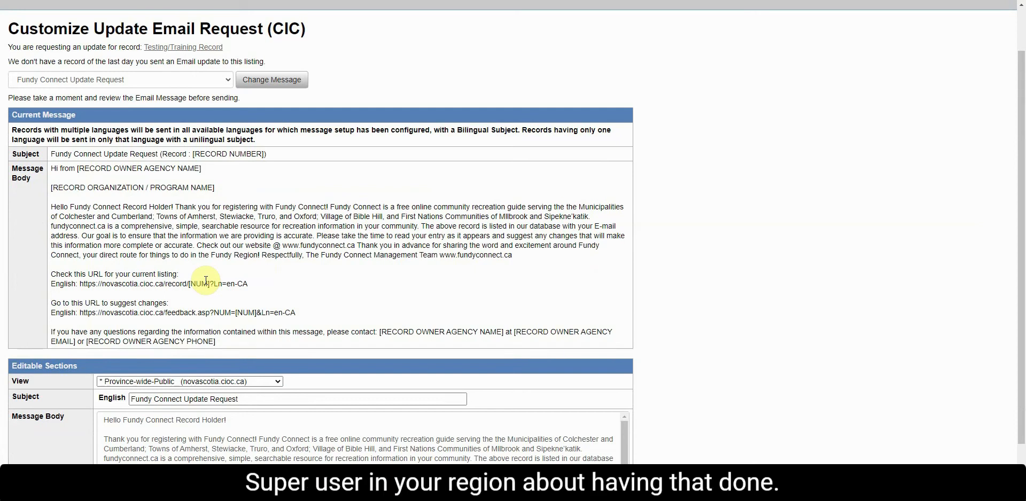
scroll(195, 241, down, 1)
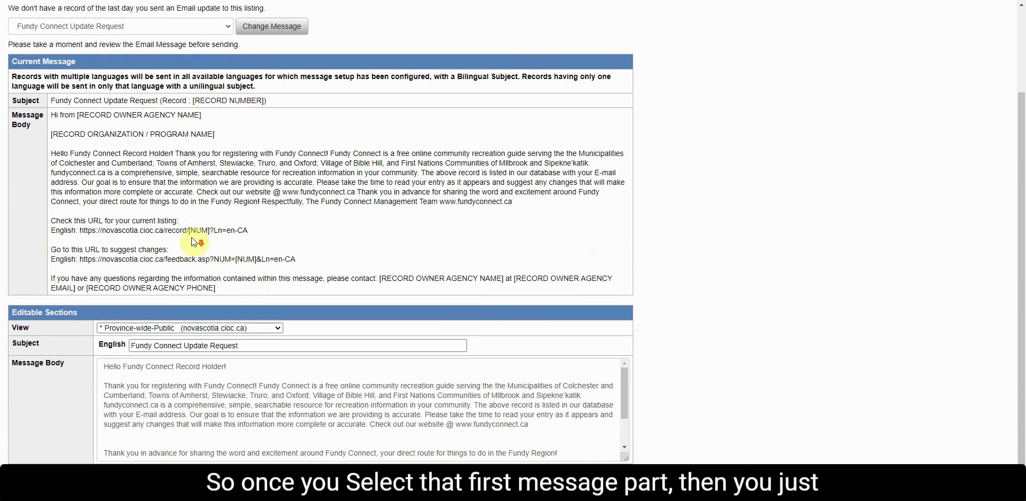
scroll(166, 132, down, 1)
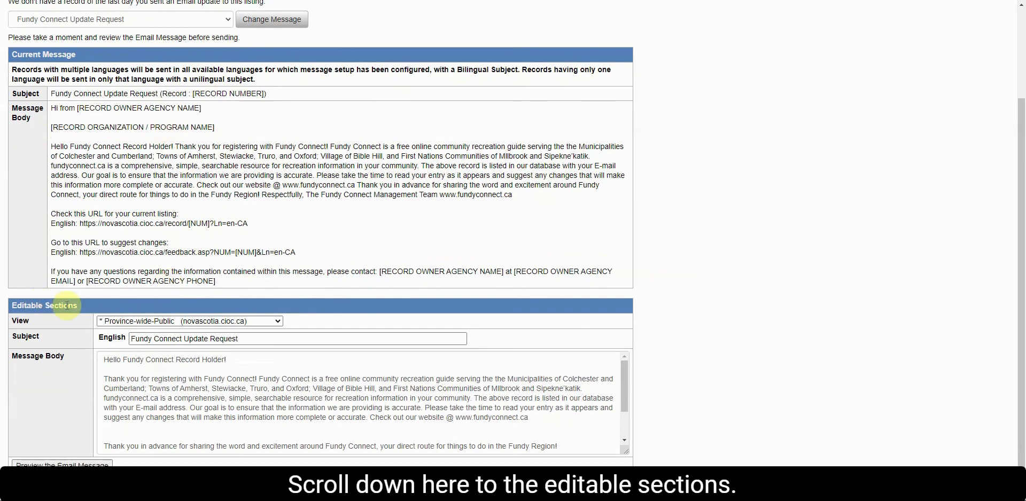
click(274, 322)
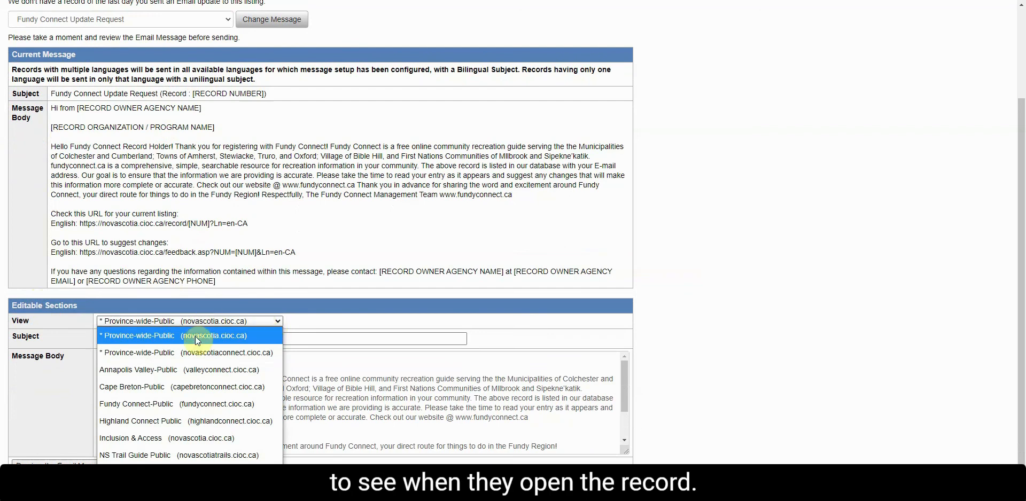
click(175, 409)
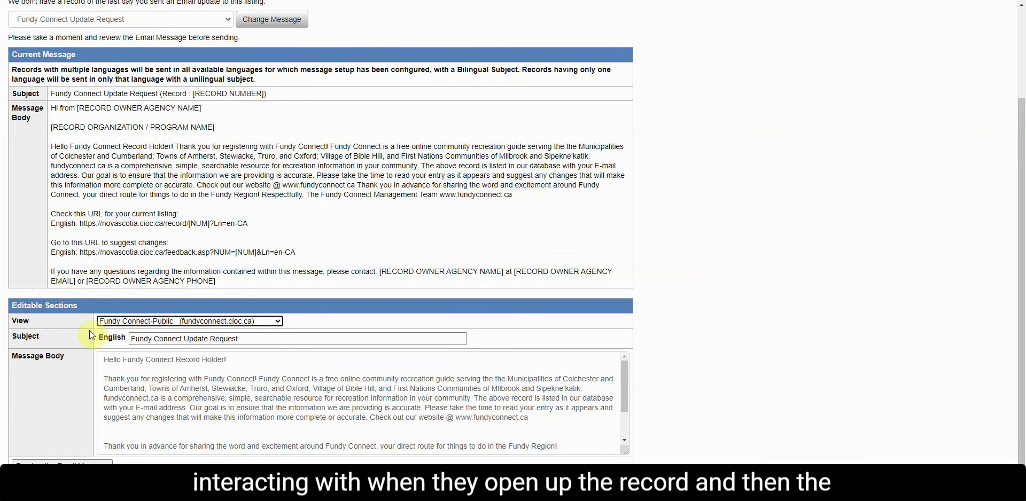
Review the editable subject and message body alongside the fixed current message of the update request
click(207, 339)
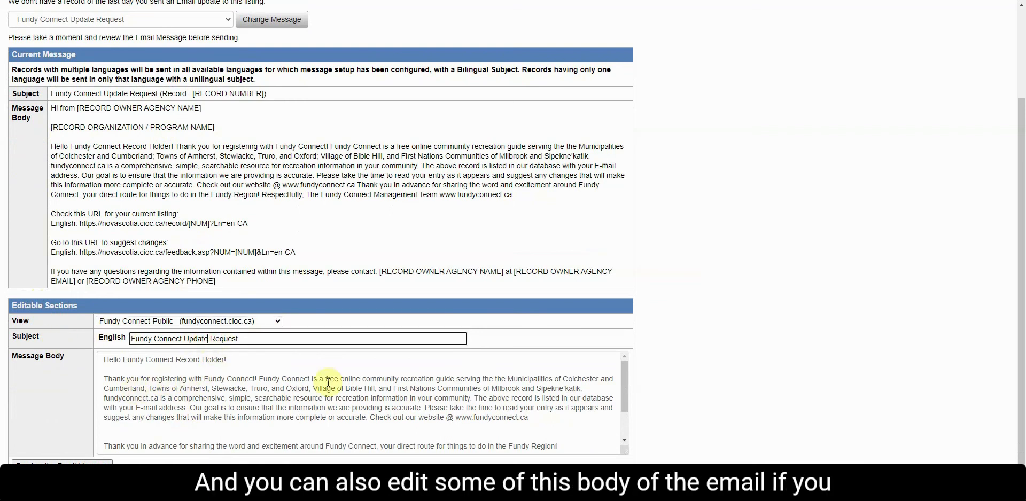
scroll(311, 408, down, 2)
scroll(298, 411, up, 2)
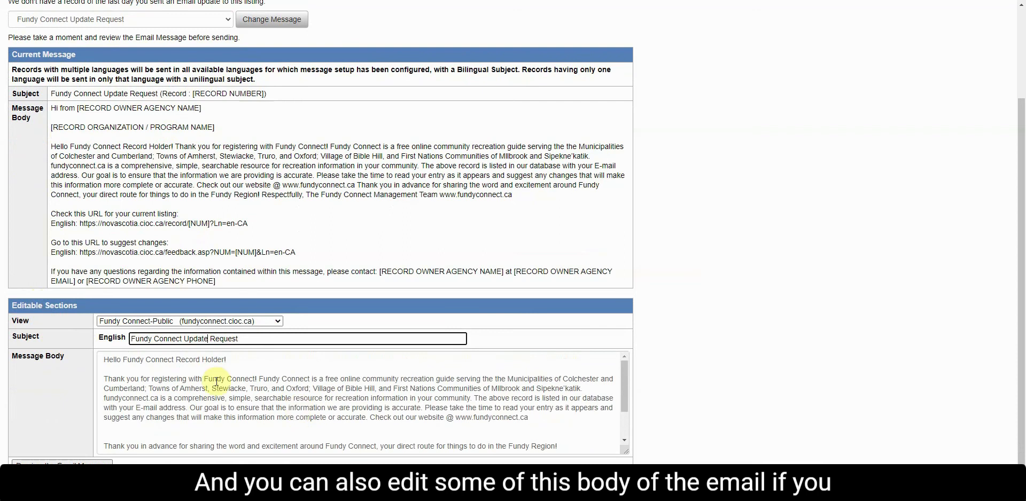
scroll(197, 398, up, 1)
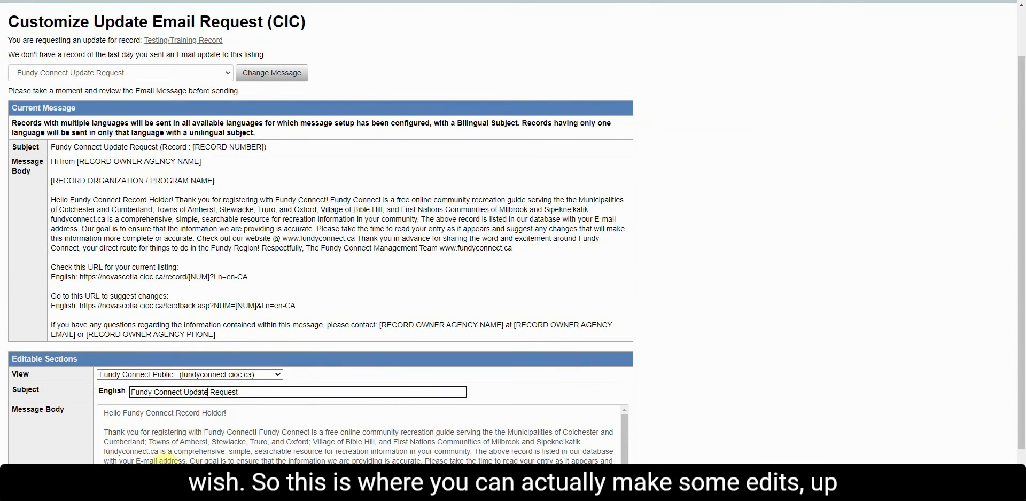
scroll(173, 452, down, 2)
scroll(172, 450, up, 2)
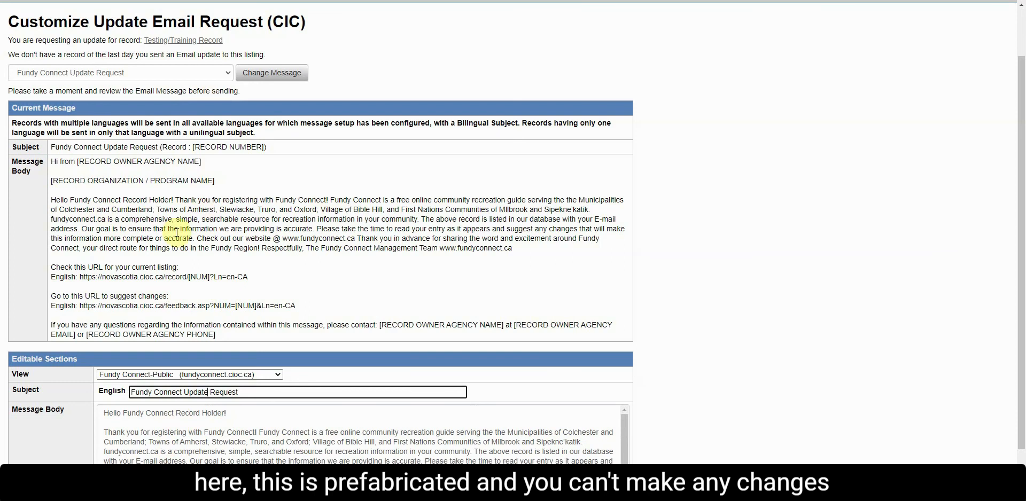
click(135, 239)
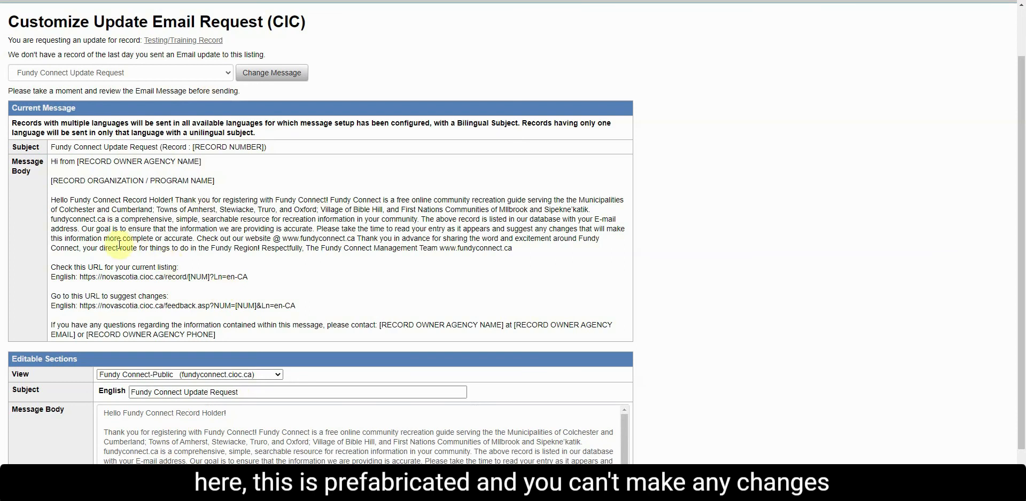
scroll(135, 239, down, 1)
scroll(515, 305, up, 2)
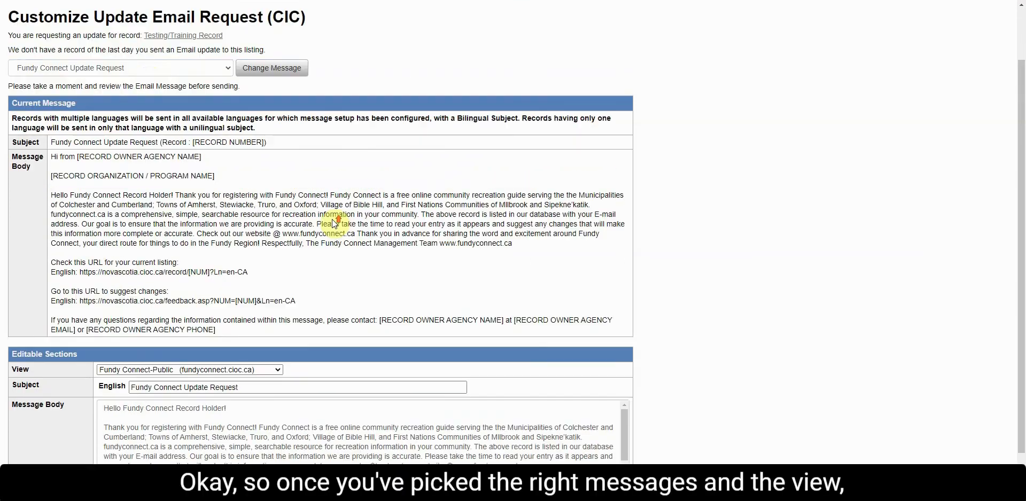
scroll(187, 296, down, 2)
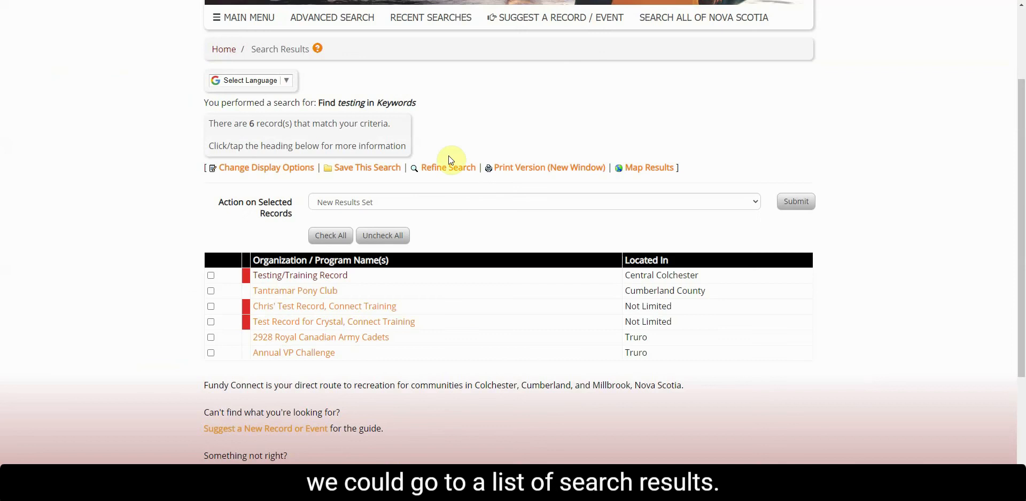
scroll(330, 303, up, 3)
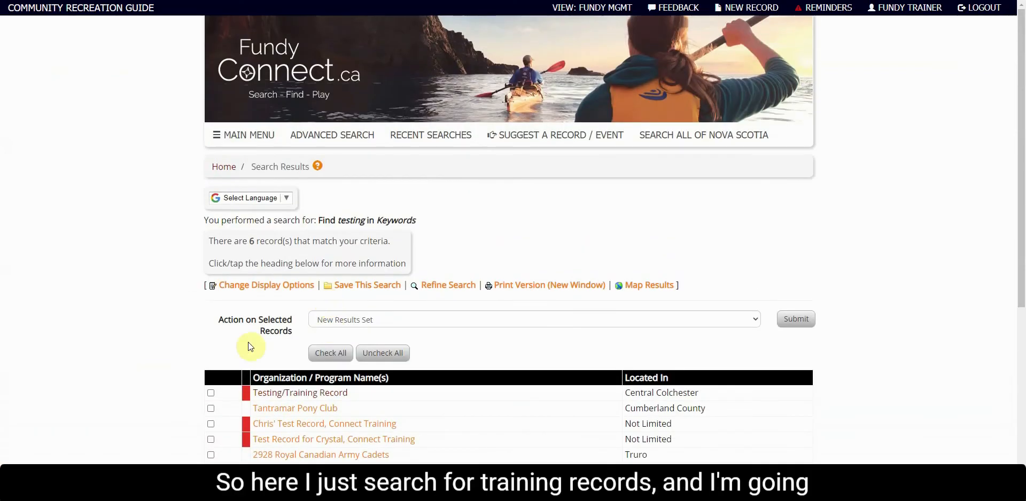
scroll(248, 342, down, 1)
scroll(250, 350, down, 1)
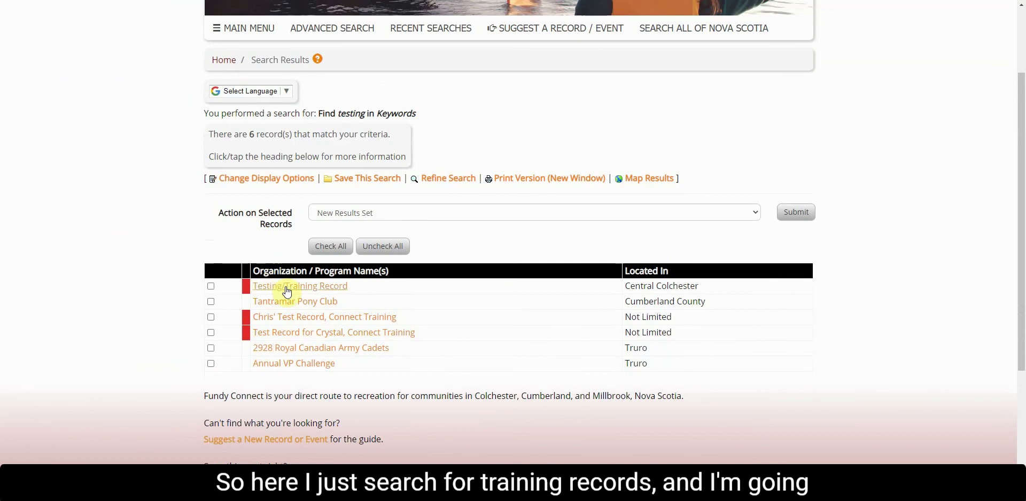
click(331, 249)
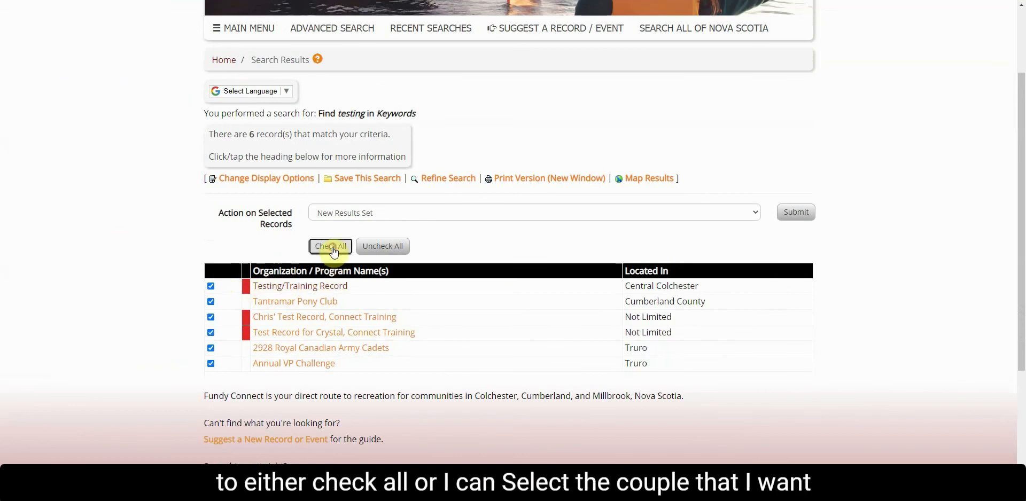
click(385, 246)
click(210, 287)
click(211, 301)
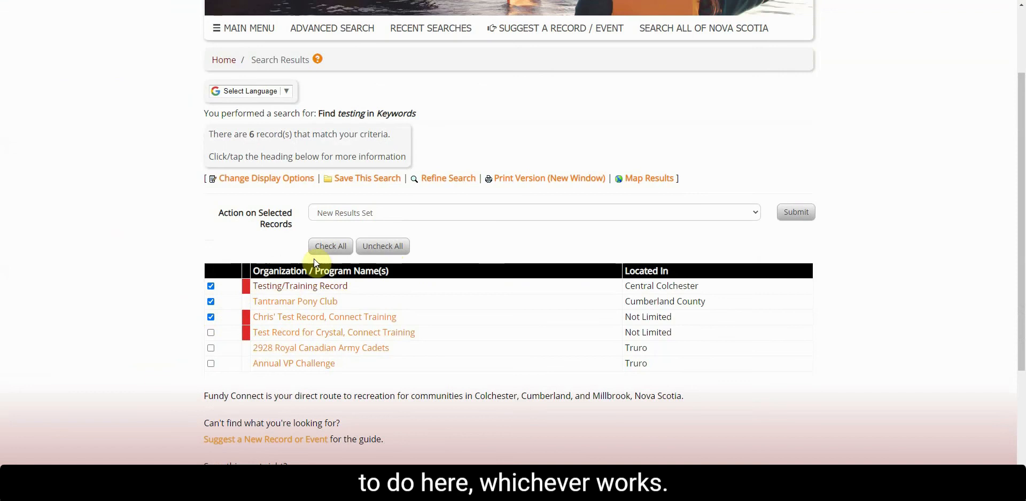
Select all records in the search results and prepare a bulk Email Update Request for them
click(328, 246)
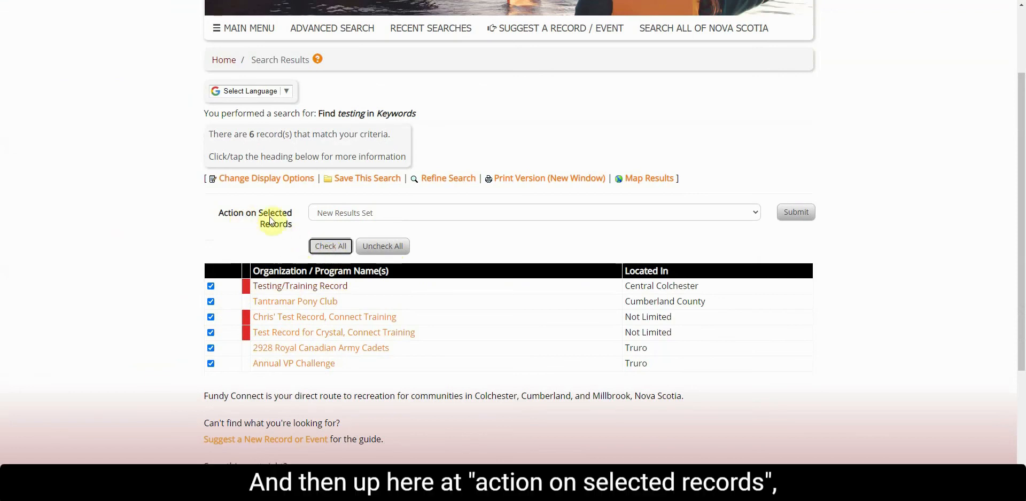
click(682, 211)
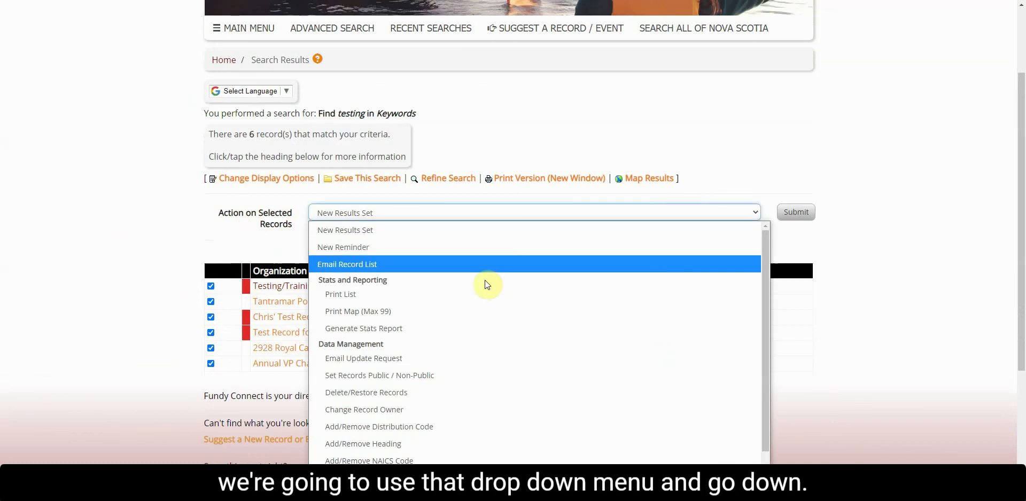
click(367, 357)
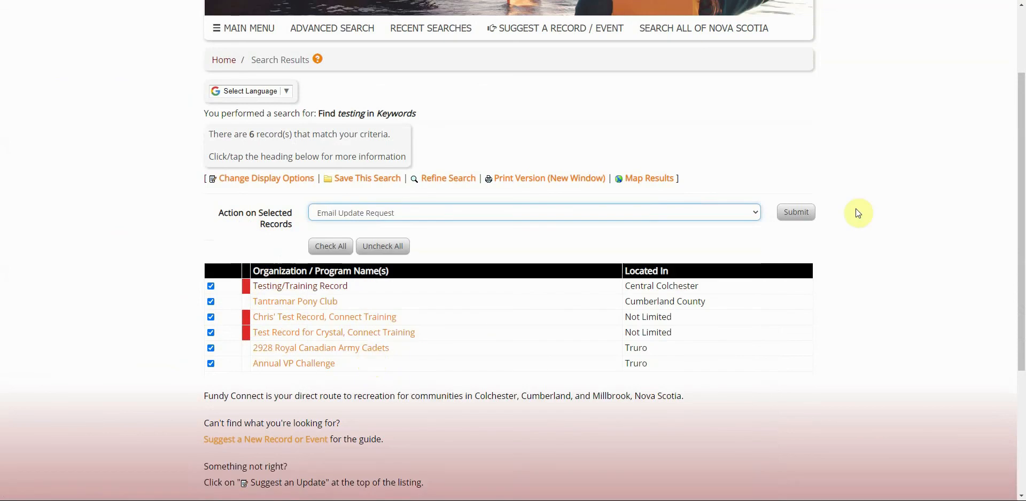
click(796, 214)
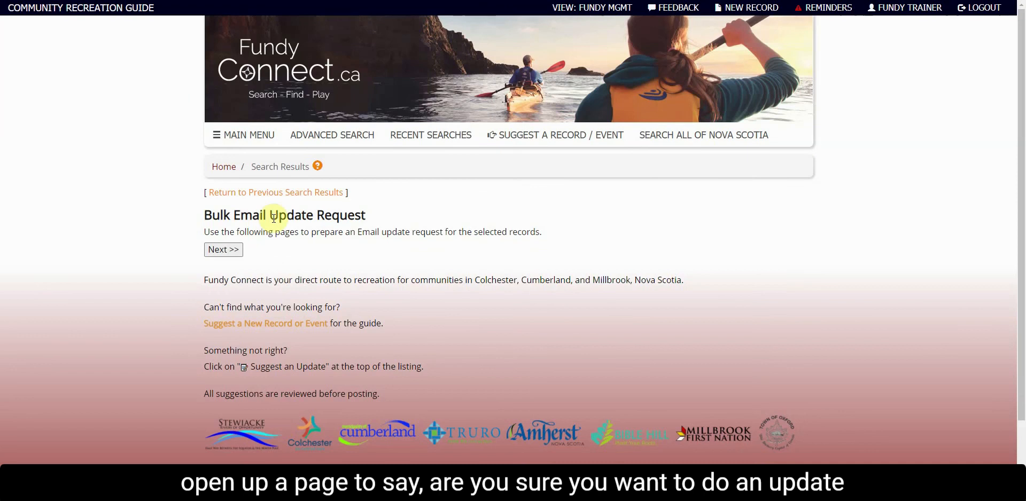
click(224, 251)
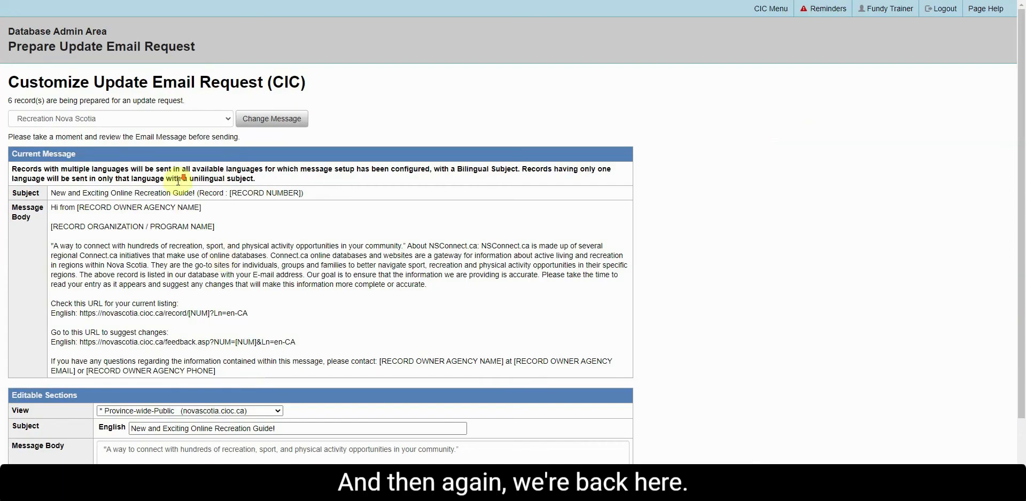
scroll(179, 179, down, 2)
scroll(199, 114, up, 2)
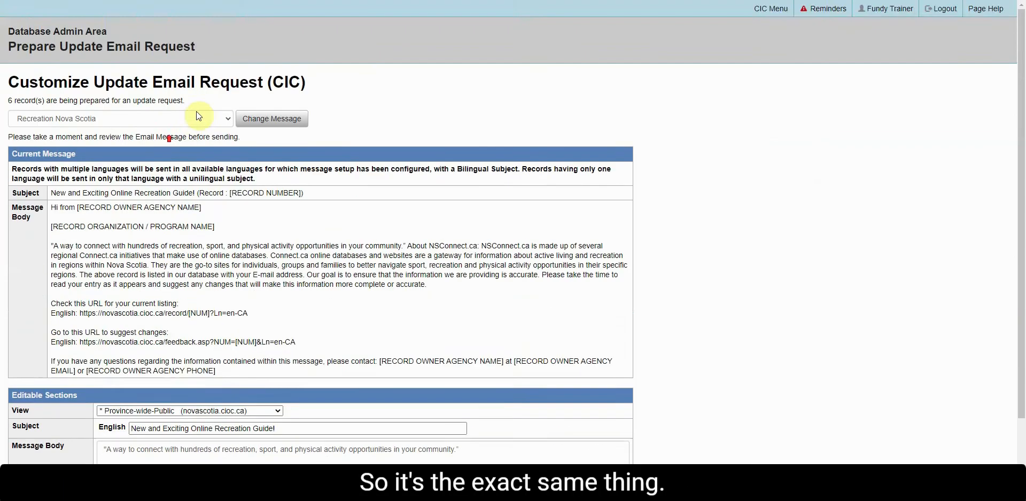
scroll(188, 211, down, 2)
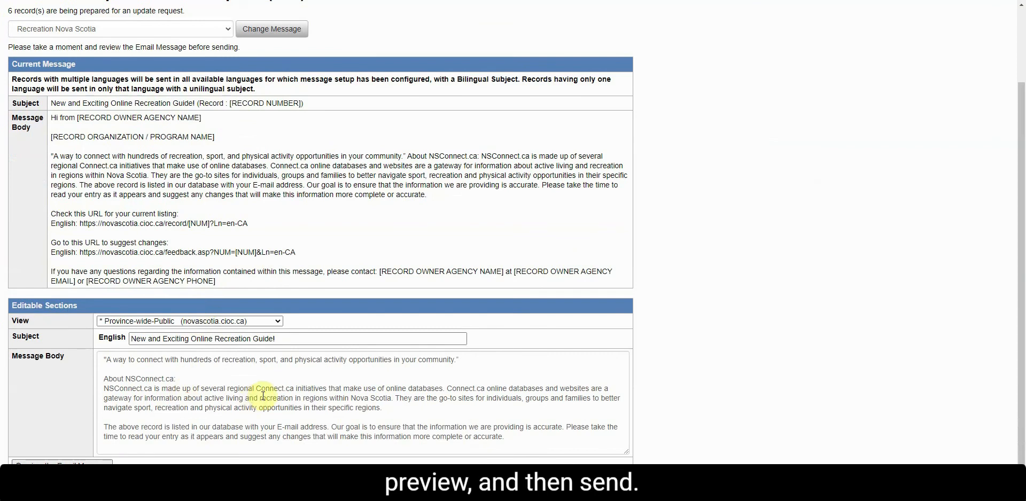
scroll(336, 401, up, 2)
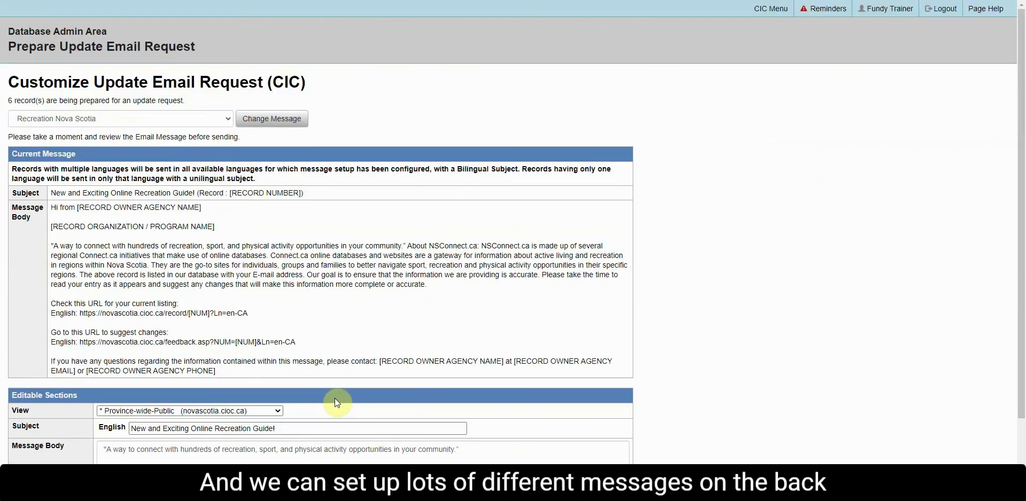